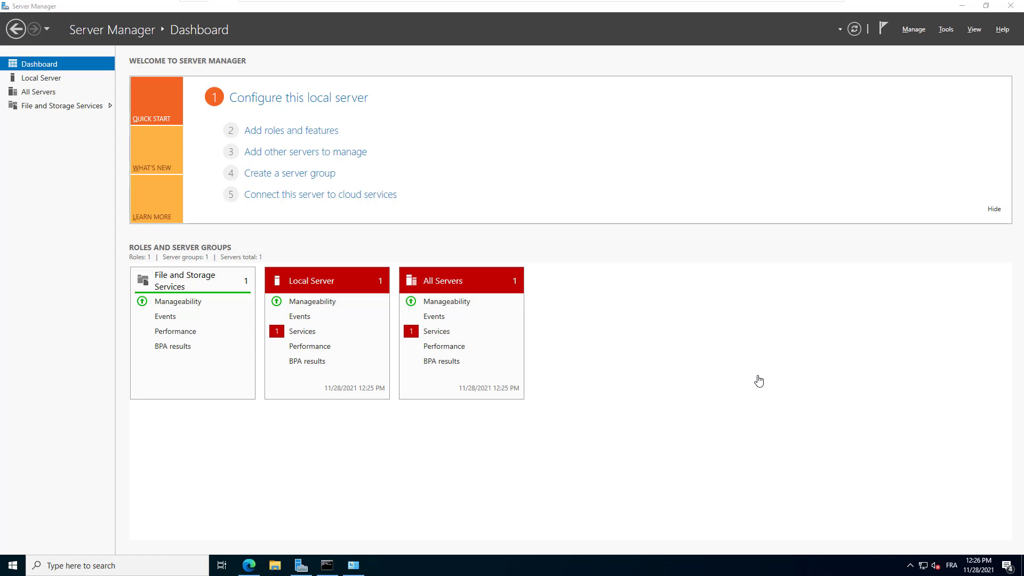
From Server Manager's Local Server page, open the Ethernet0 adapter's Status window
left_click(45, 82)
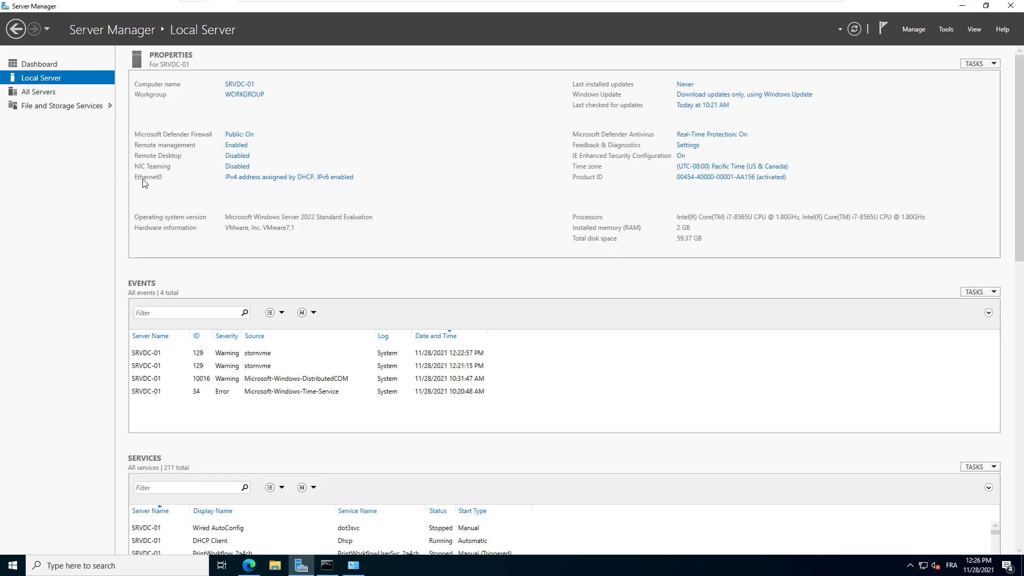
left_click(276, 178)
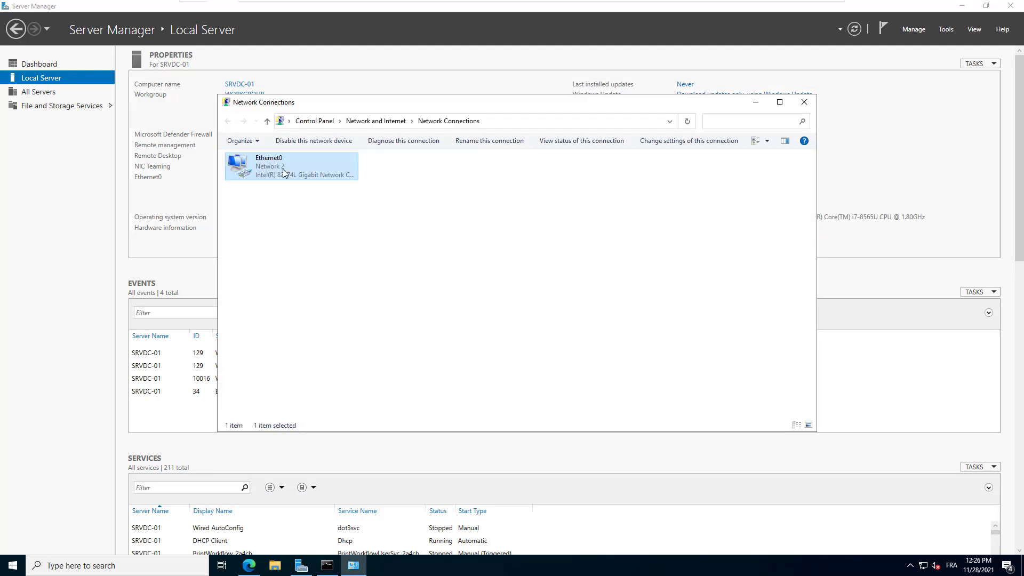
right_click(283, 168)
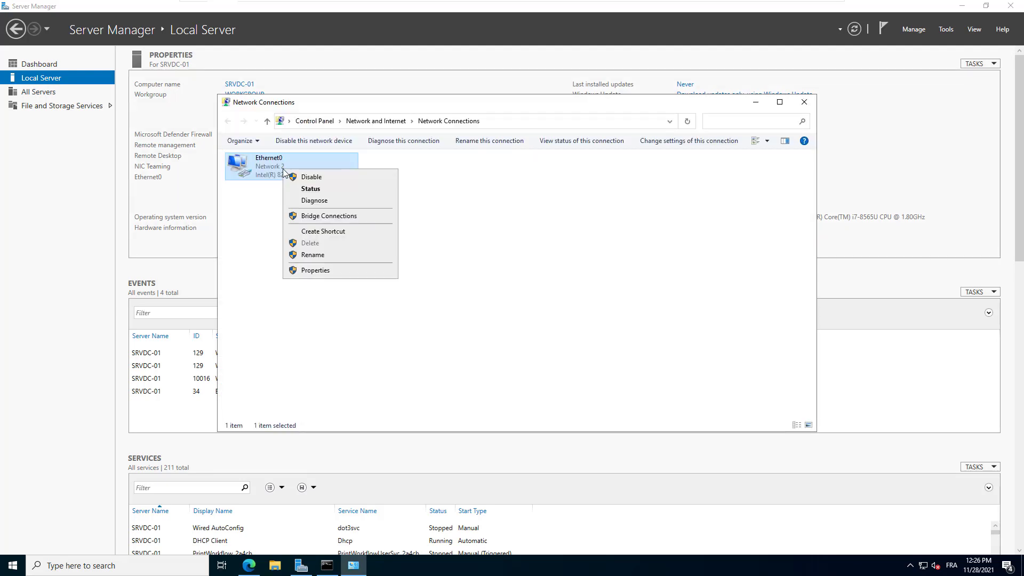
left_click(311, 189)
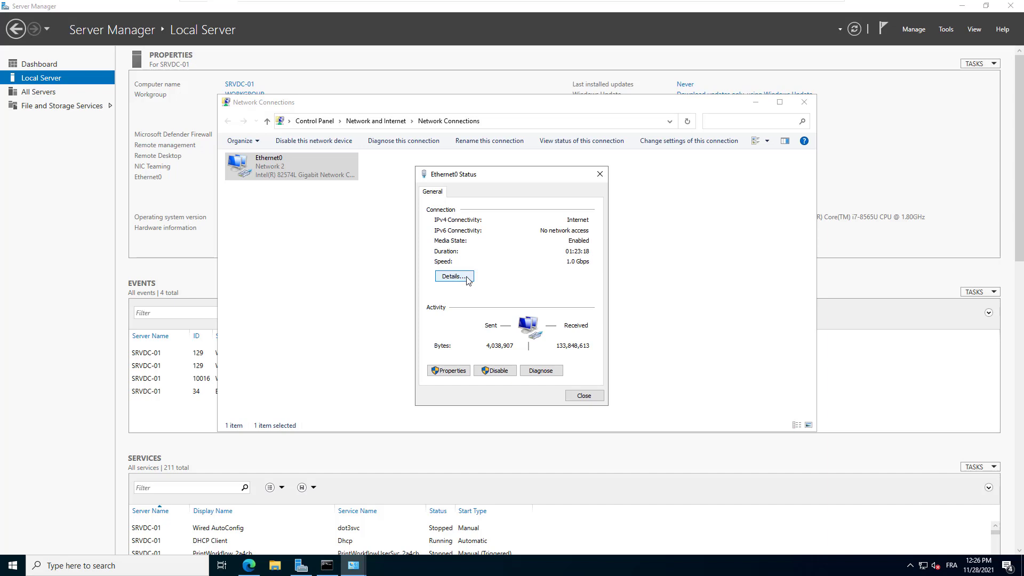
Review Ethernet0 details: DHCP address 192.168.217.128, with gateway, DHCP and DNS server 192.168.217.2
left_click(454, 277)
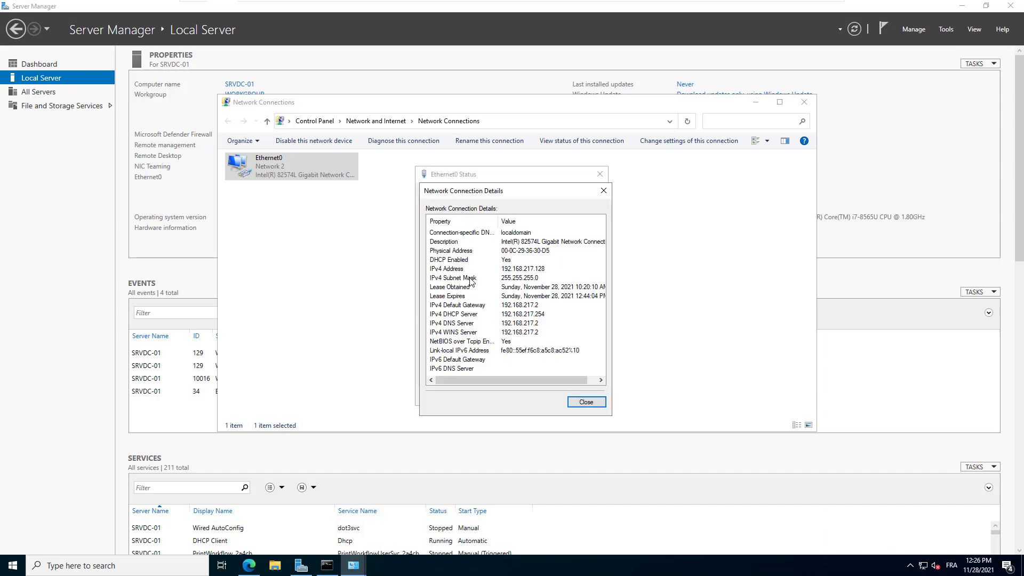
left_click(447, 270)
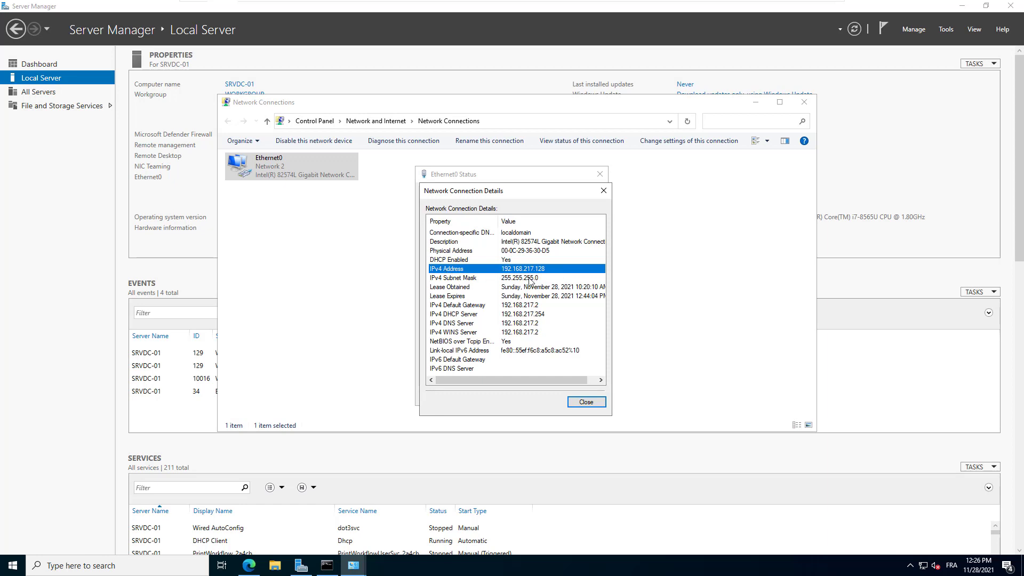
left_click(539, 305)
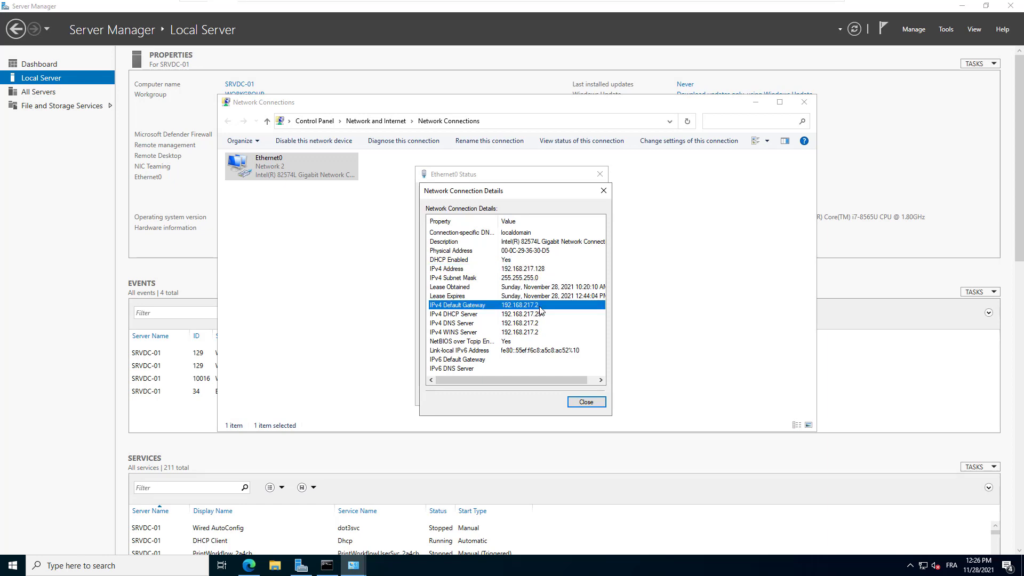
left_click(545, 315)
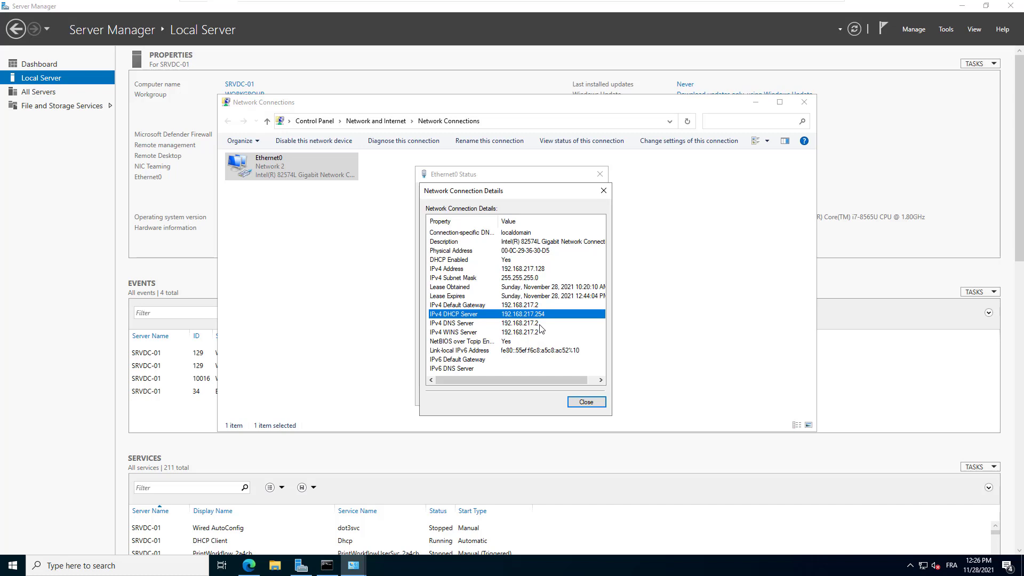
left_click(540, 324)
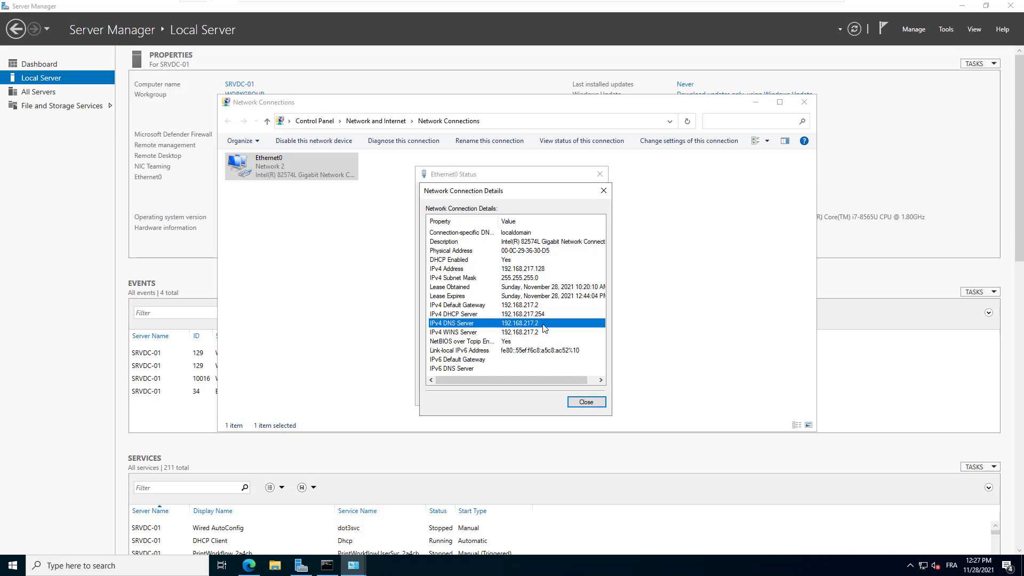
left_click(551, 270)
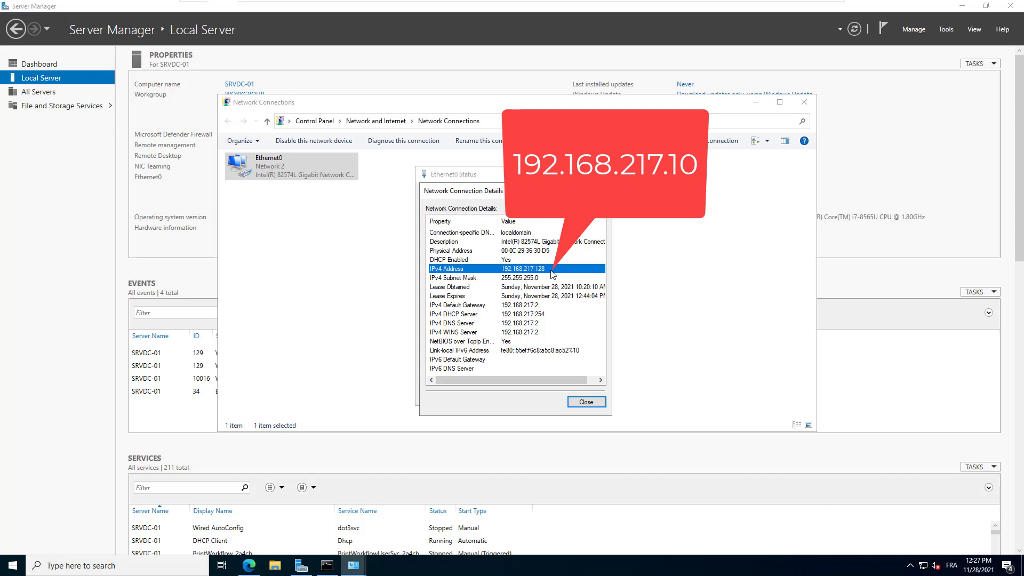
Open the Internet Protocol Version 4 (TCP/IPv4) properties of the Ethernet0 adapter
left_click(585, 402)
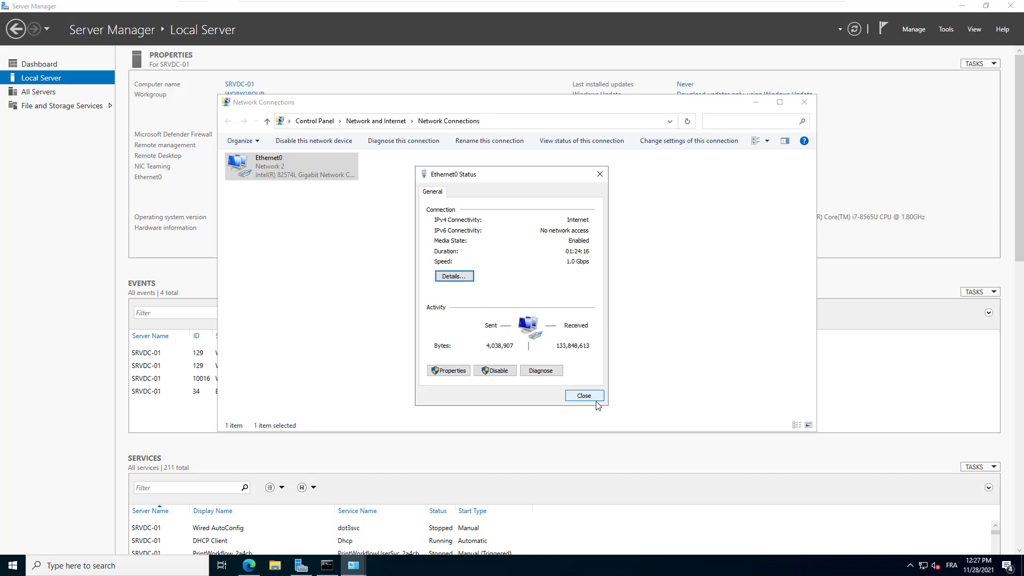
left_click(459, 373)
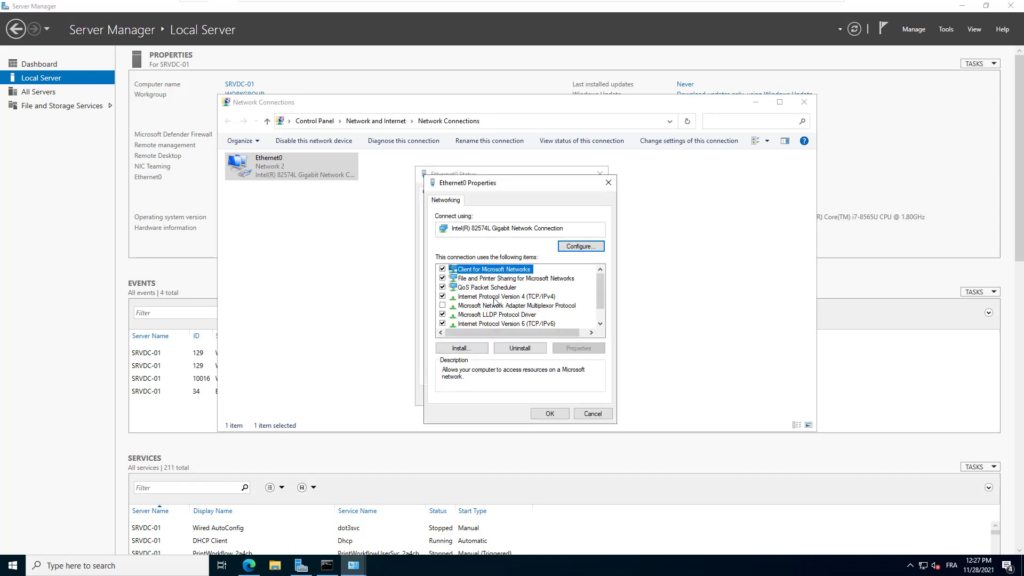
left_click(495, 297)
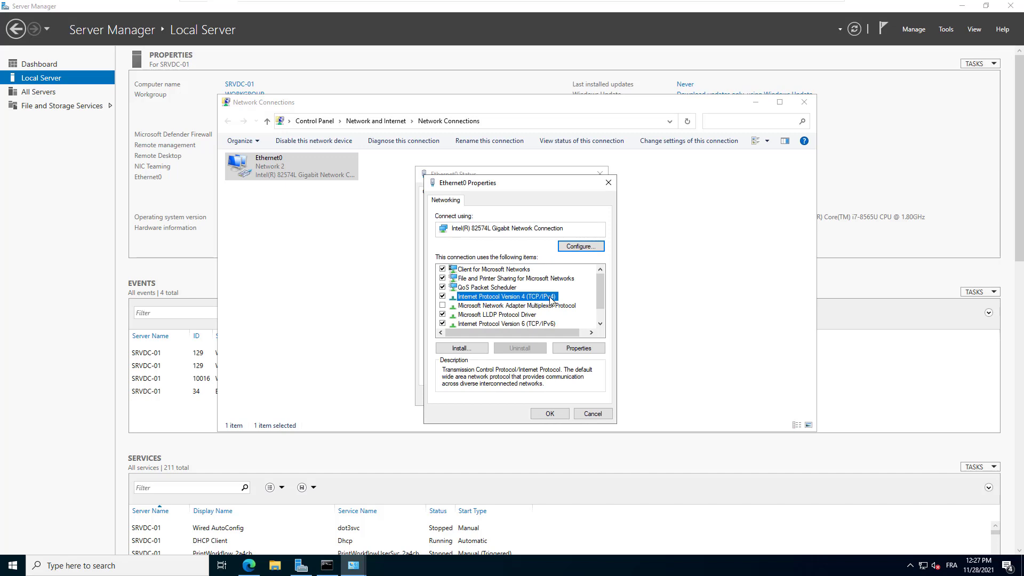
left_click(596, 351)
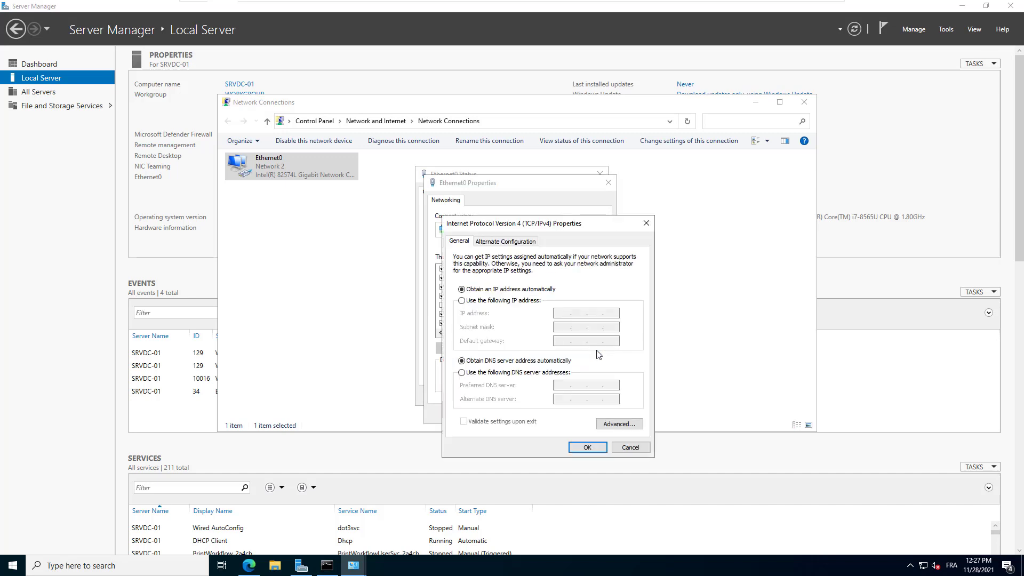
Set static IP 192.168.217.10, mask 255.255.255.0, gateway 192.168.217.2, DNS 192.168.217.2 and 8.8.8.8
left_click(473, 302)
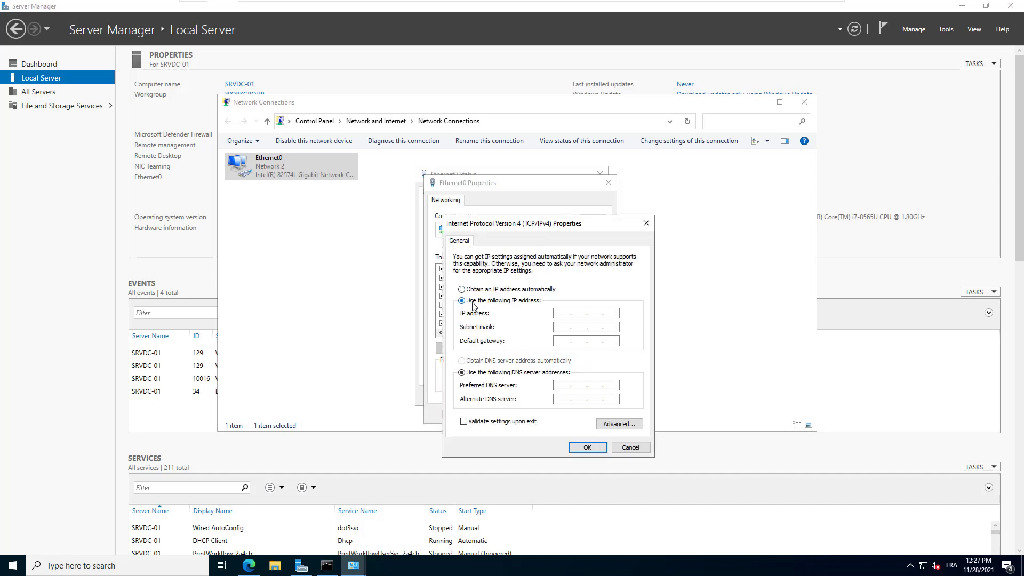
left_click(557, 314)
type("192 . 168 . 217 . 10")
key("Tab")
left_click(566, 342)
type("192 . 168 . 217")
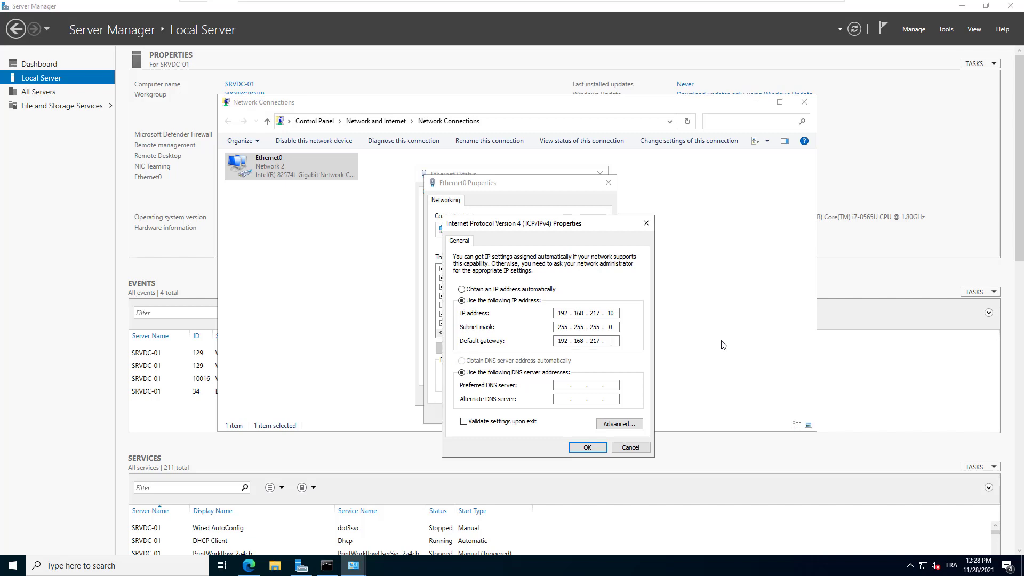
key("Tab")
key("Tab")
type("19216821728.8.8.8")
left_click(596, 447)
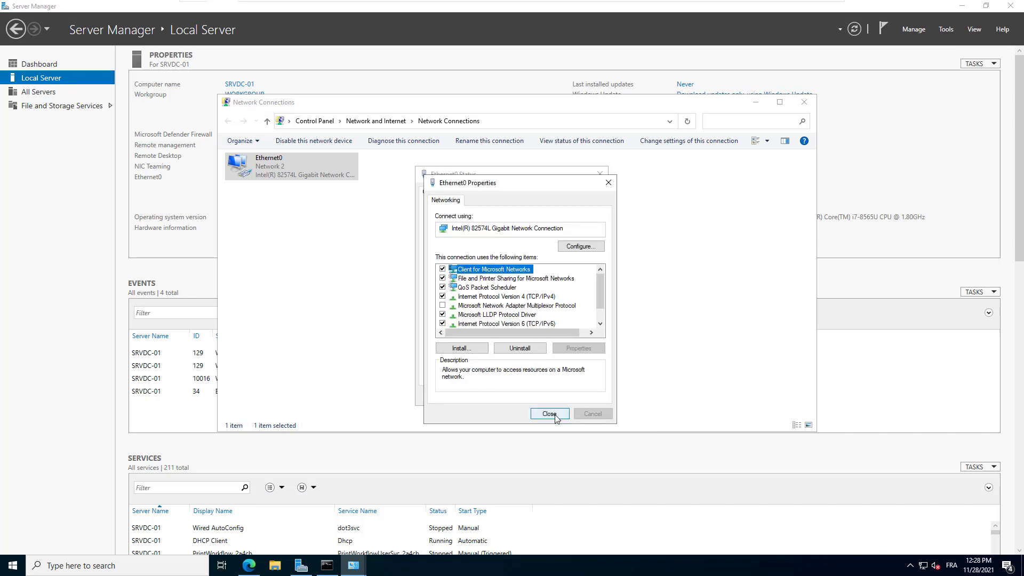
left_click(549, 414)
Reopen Ethernet0 details to confirm DHCP disabled and static address 192.168.217.10 with DNS 192.168.217.2 and 8.8.8.8
left_click(575, 397)
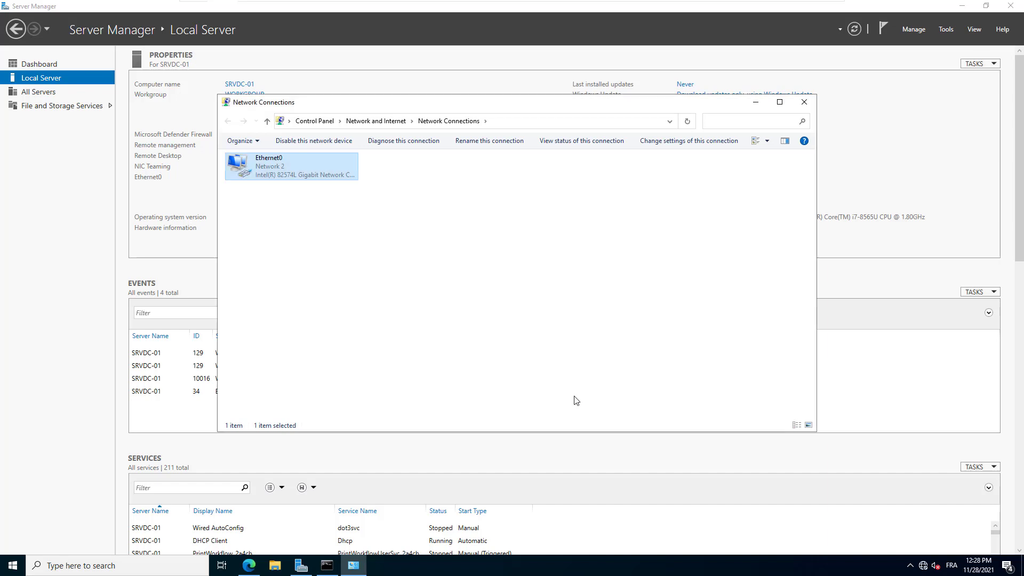
right_click(274, 170)
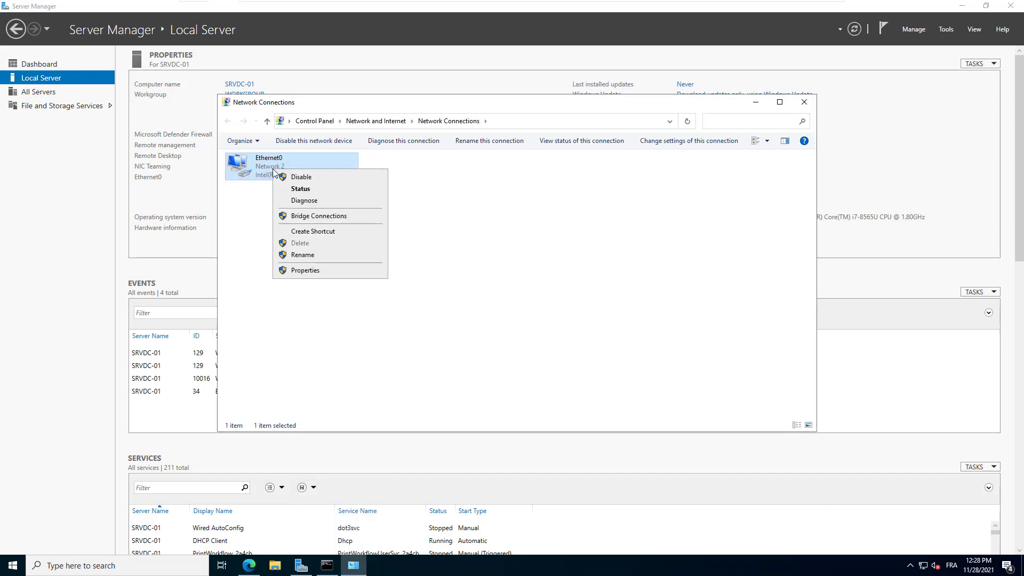
left_click(299, 188)
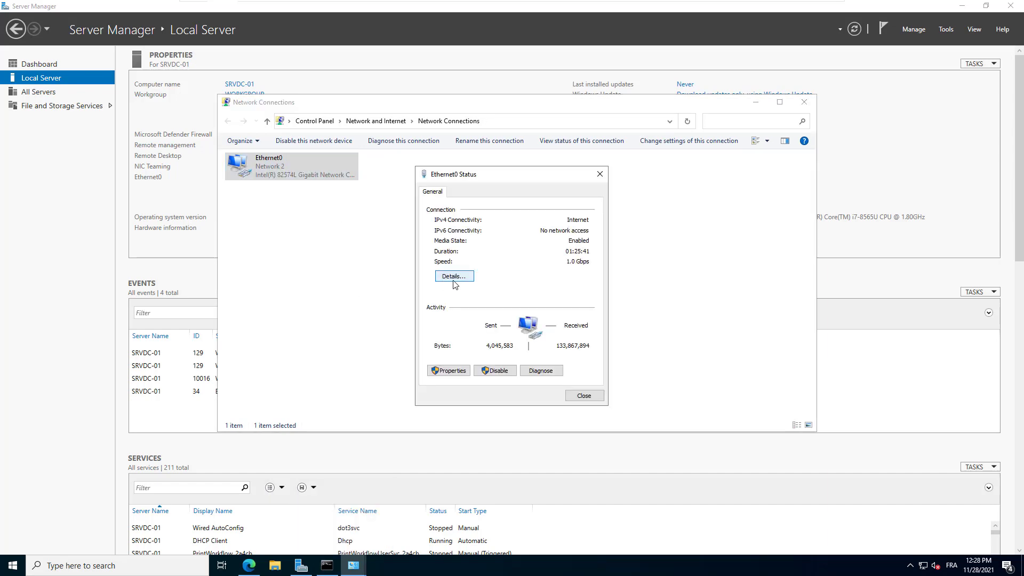
left_click(453, 278)
left_click(549, 269)
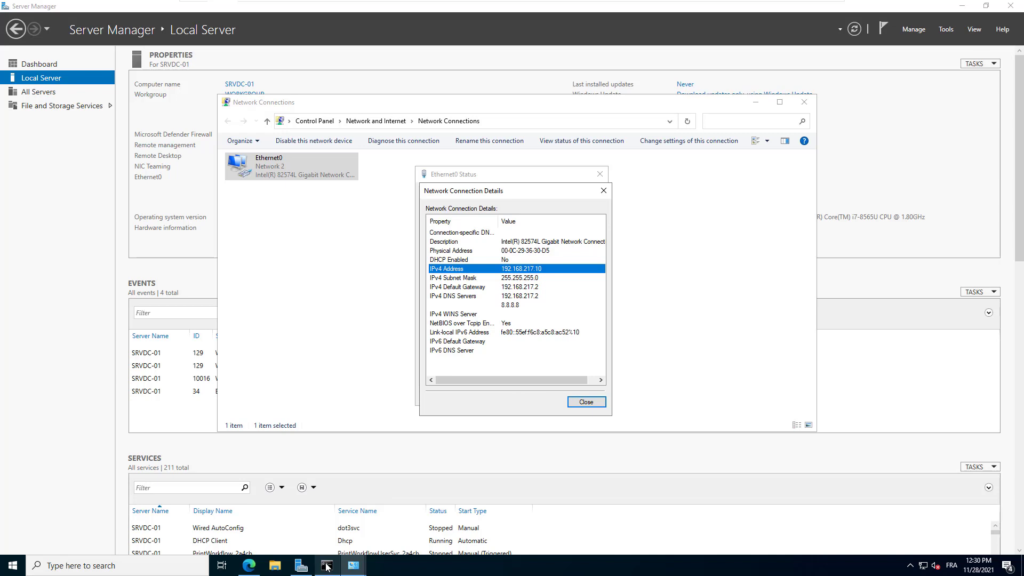
Run ping google.com in Command Prompt to confirm internet access
left_click(327, 565)
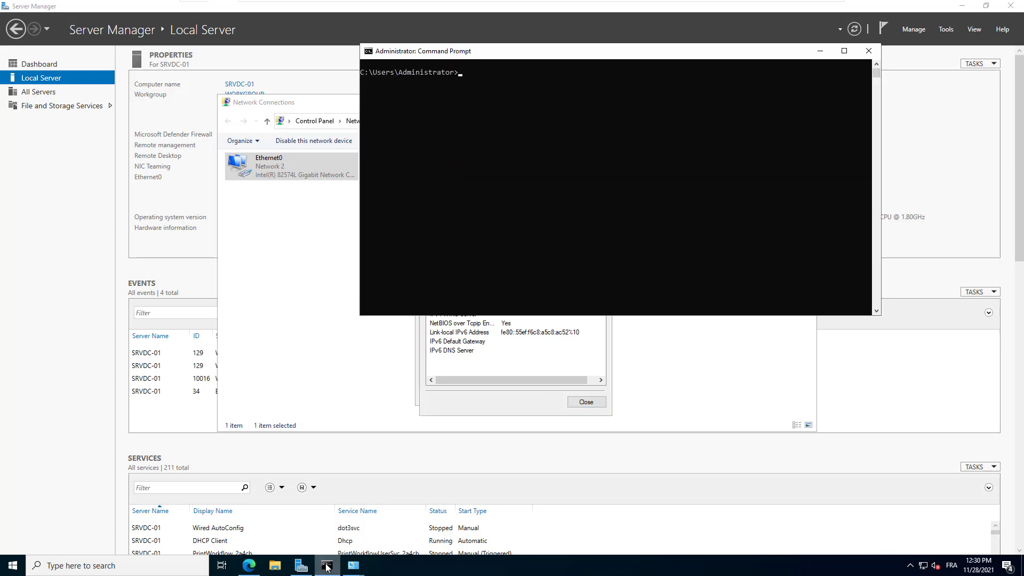
type("ping google.com")
key("Return")
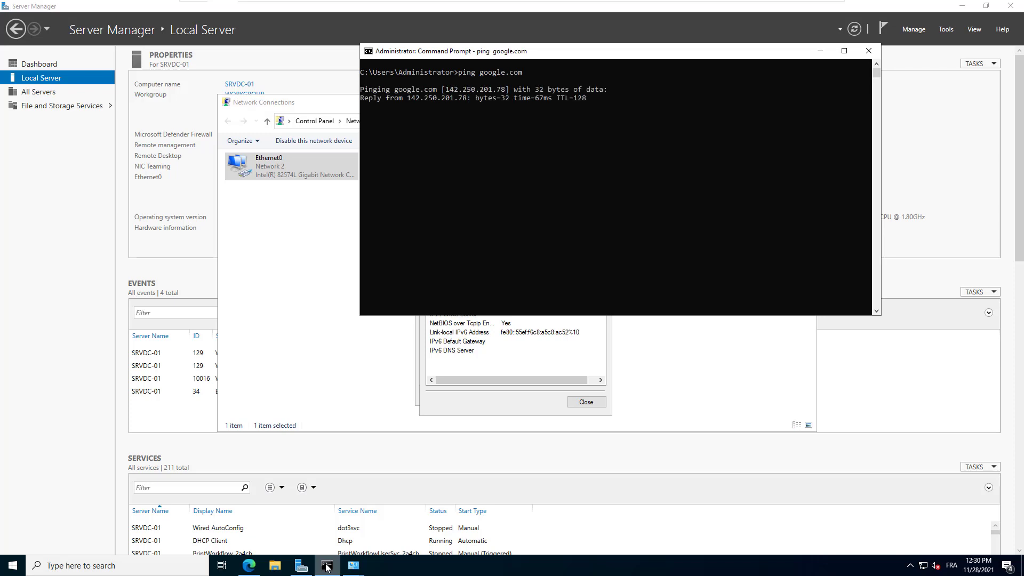